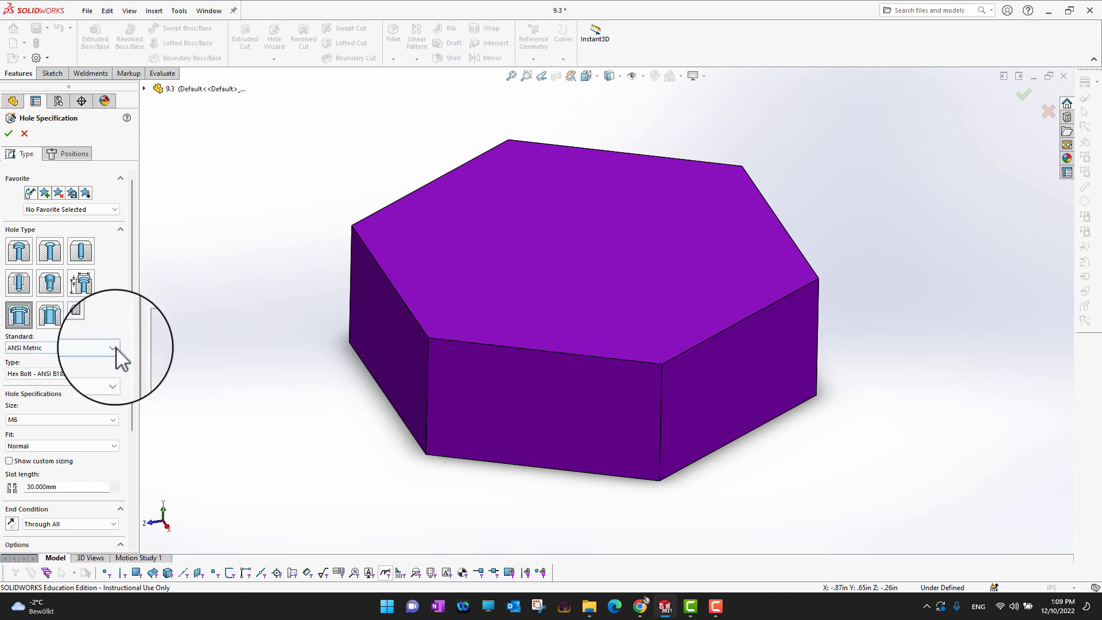
Step: Set the counterbored slot hole's Standard to ANSI Metric
{"action": "left_click", "coordinate": [115, 348]}
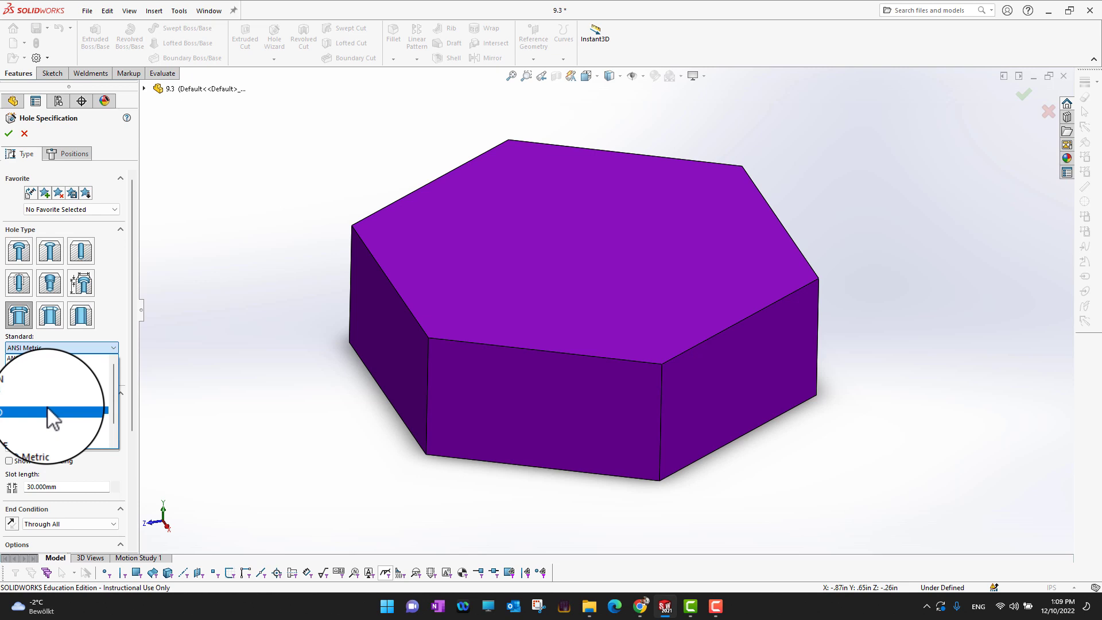
{"action": "left_click", "coordinate": [52, 368]}
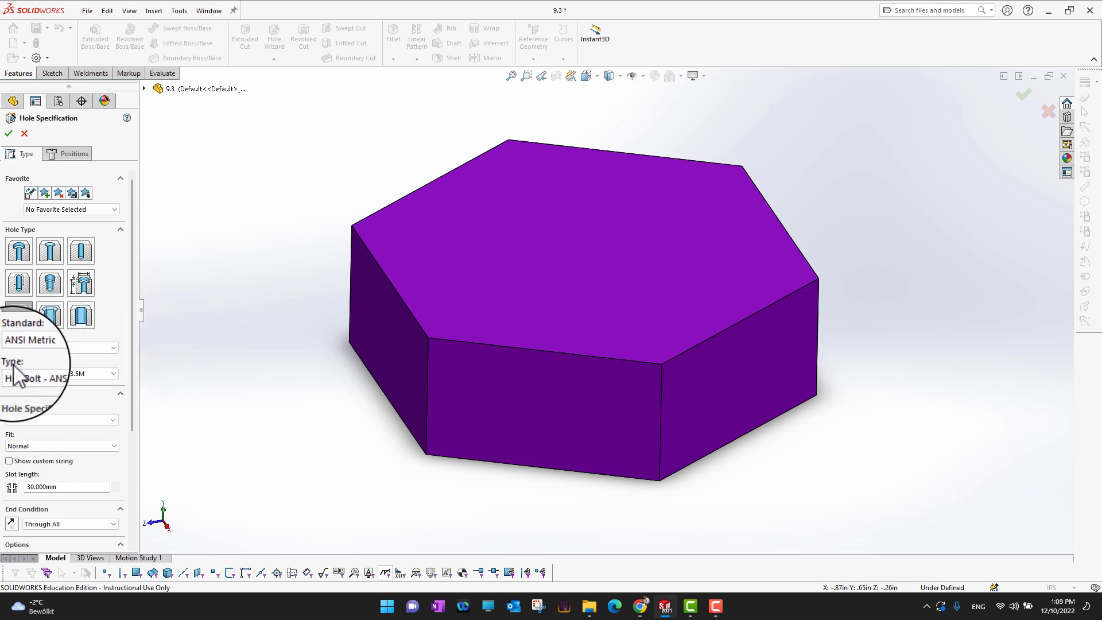
Step: Size the slot for an M5 Hex Bolt - ANSI B18.2.3.5M with Normal fit
{"action": "left_click", "coordinate": [114, 374]}
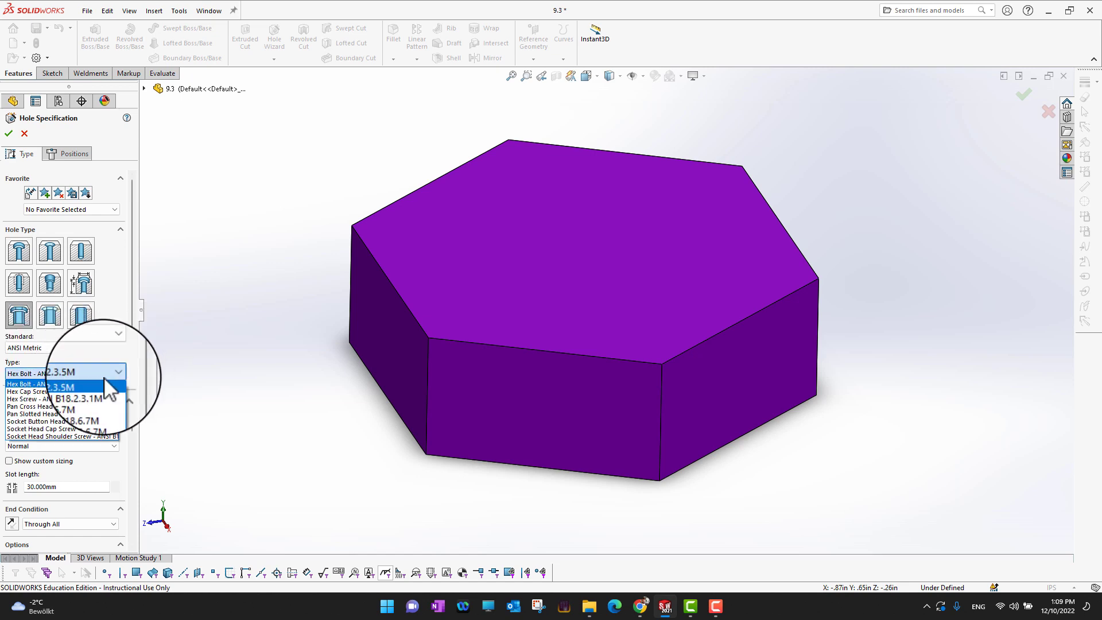
{"action": "left_click", "coordinate": [74, 383]}
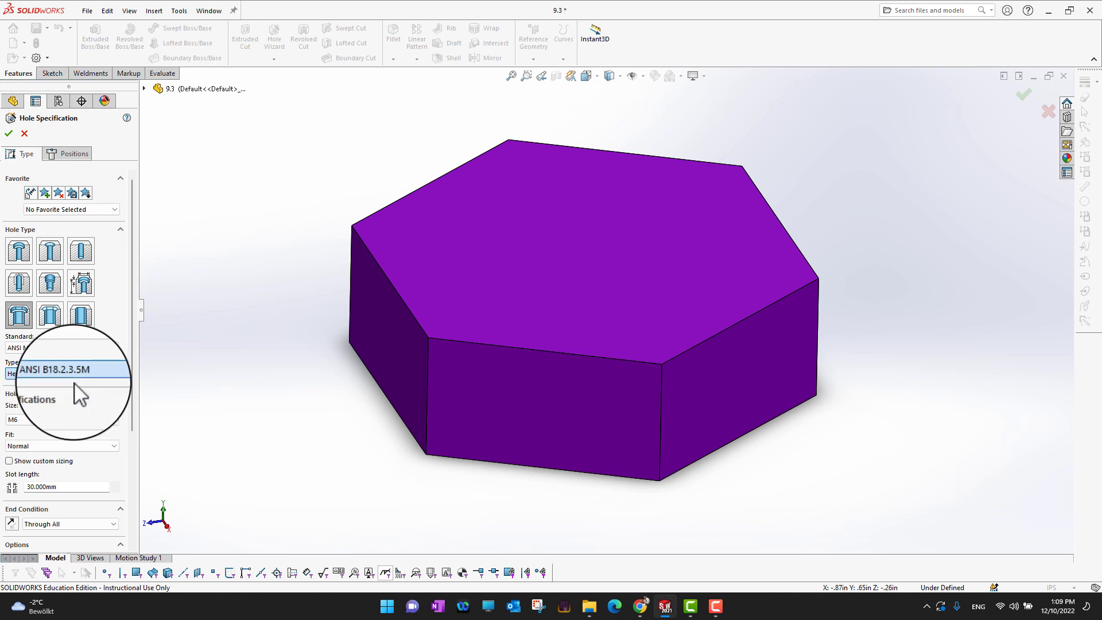
{"action": "scroll", "coordinate": [117, 367], "scroll_direction": "down", "scroll_amount": 3}
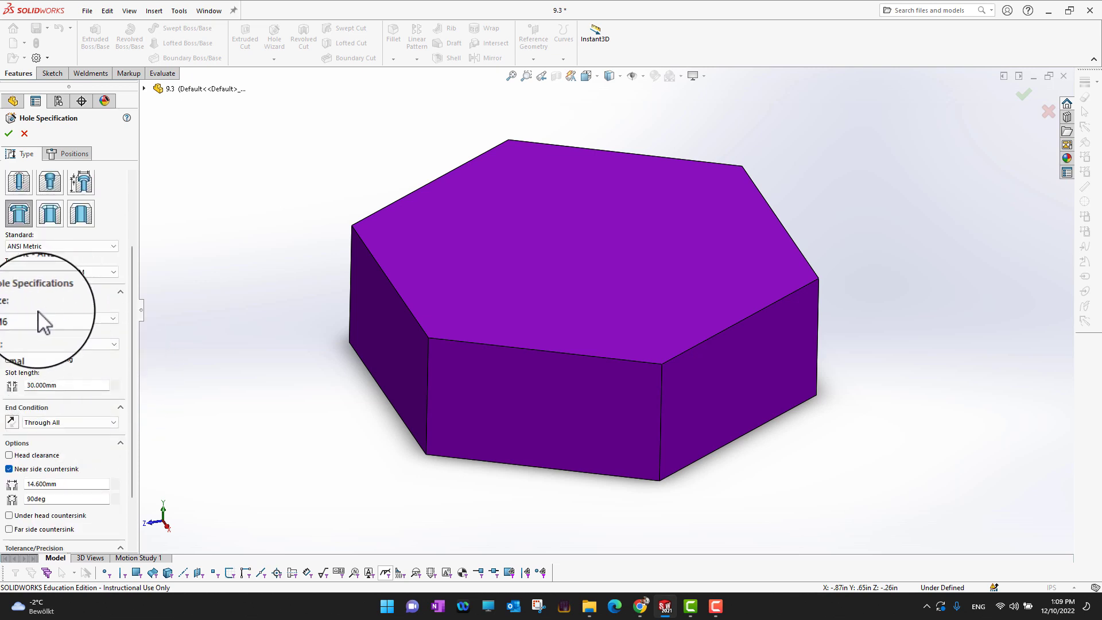
{"action": "left_click", "coordinate": [113, 319]}
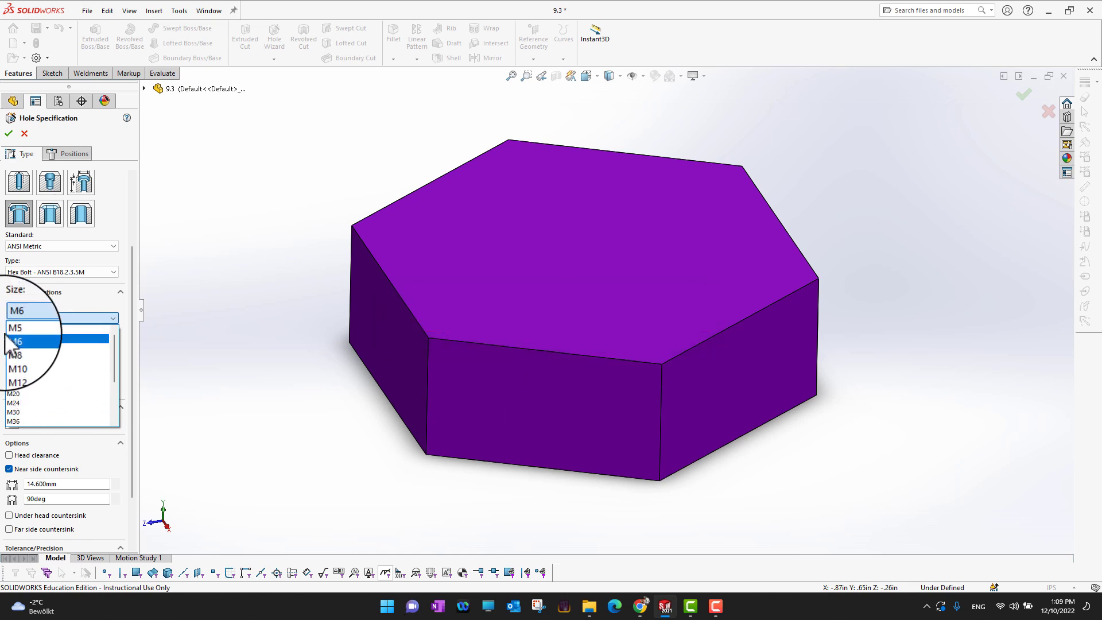
{"action": "left_click", "coordinate": [15, 330]}
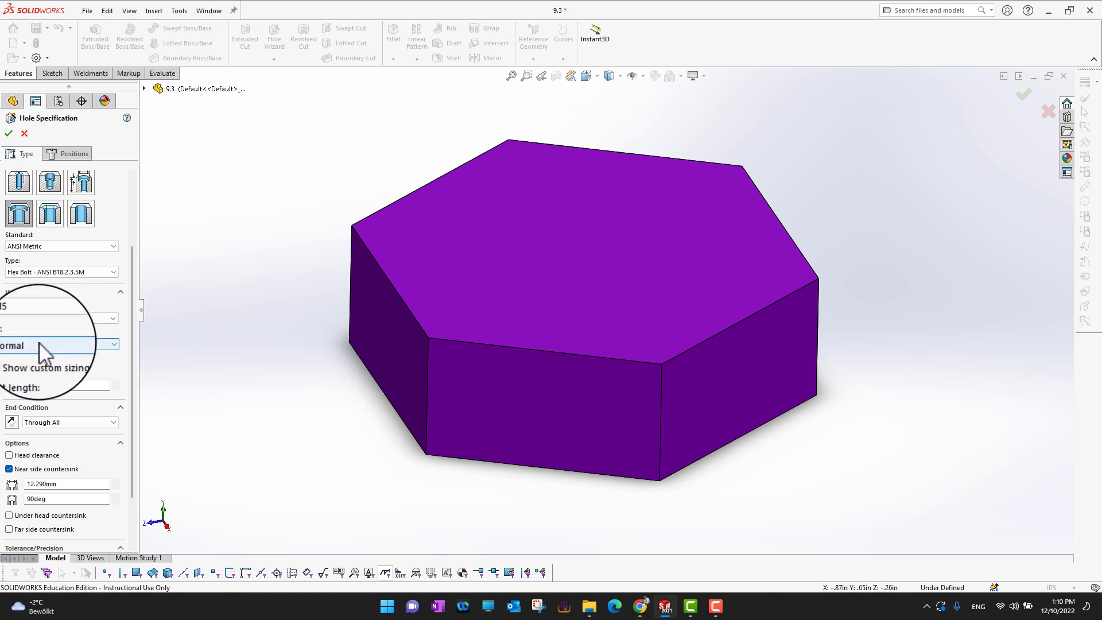
{"action": "left_click", "coordinate": [118, 345]}
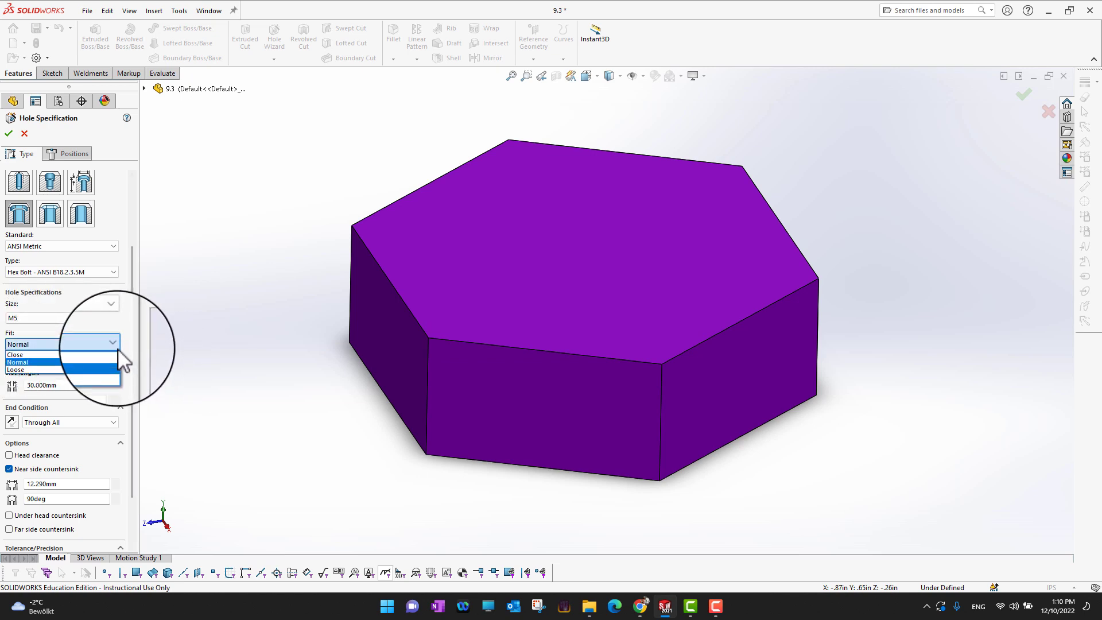
{"action": "left_click", "coordinate": [80, 363]}
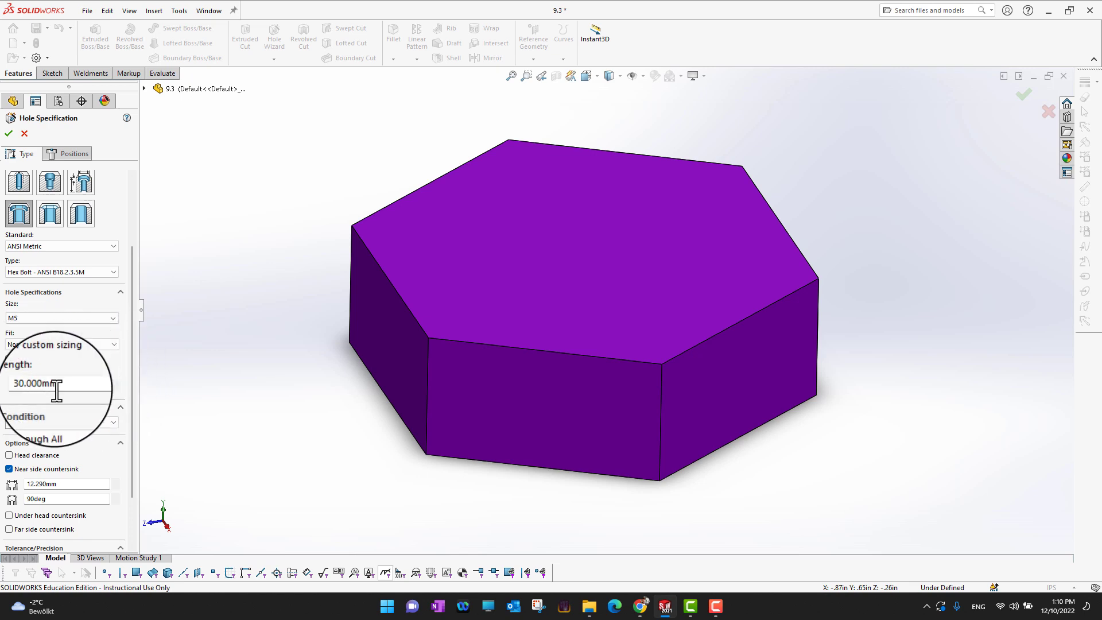
Step: Shorten the slot length to 20 mm and set a Blind end condition
{"action": "left_click", "coordinate": [114, 389]}
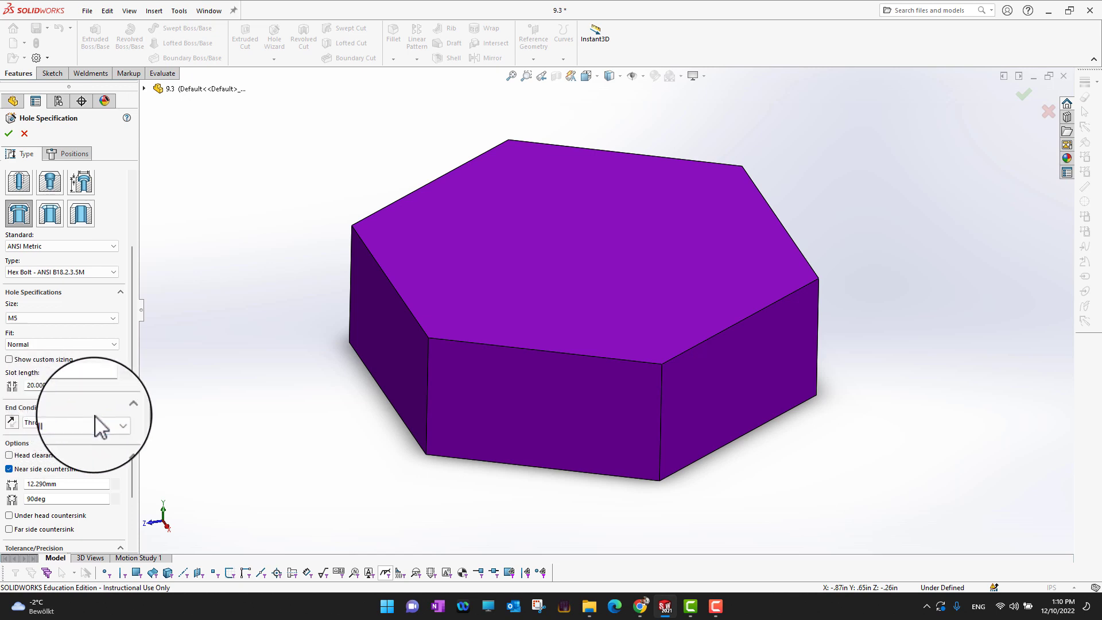
{"action": "left_click", "coordinate": [115, 423]}
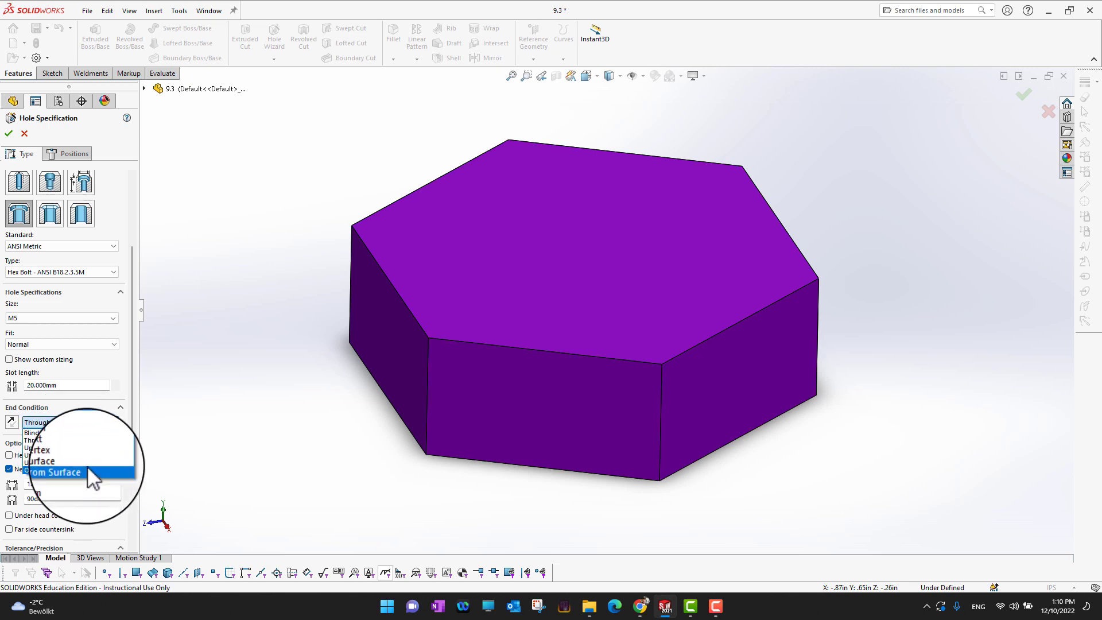
{"action": "left_click", "coordinate": [43, 449]}
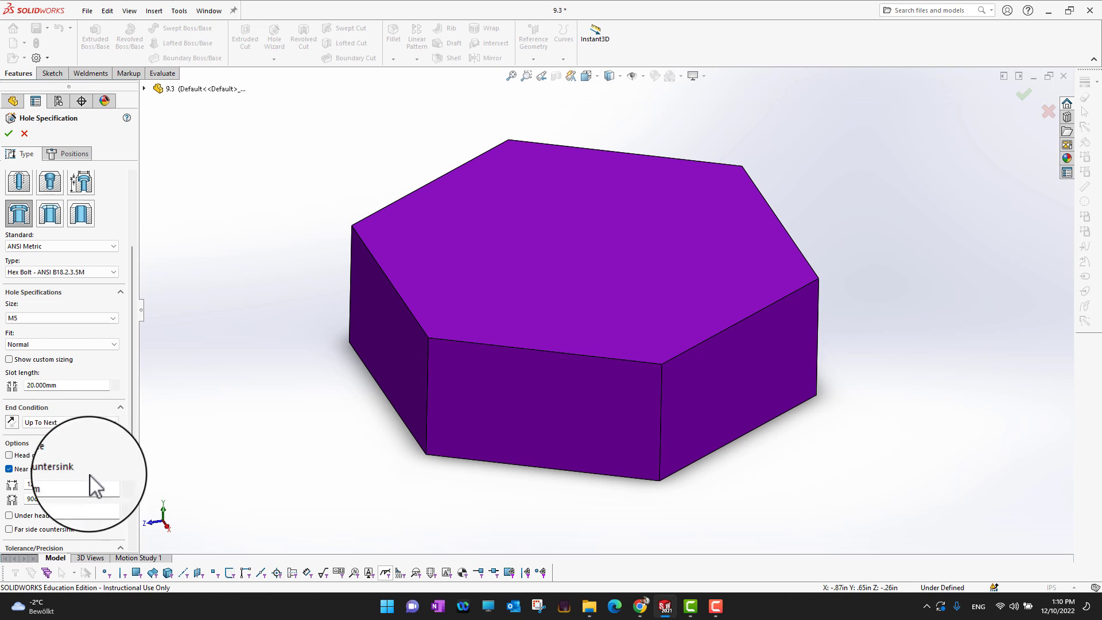
{"action": "scroll", "coordinate": [95, 470], "scroll_direction": "up", "scroll_amount": 3}
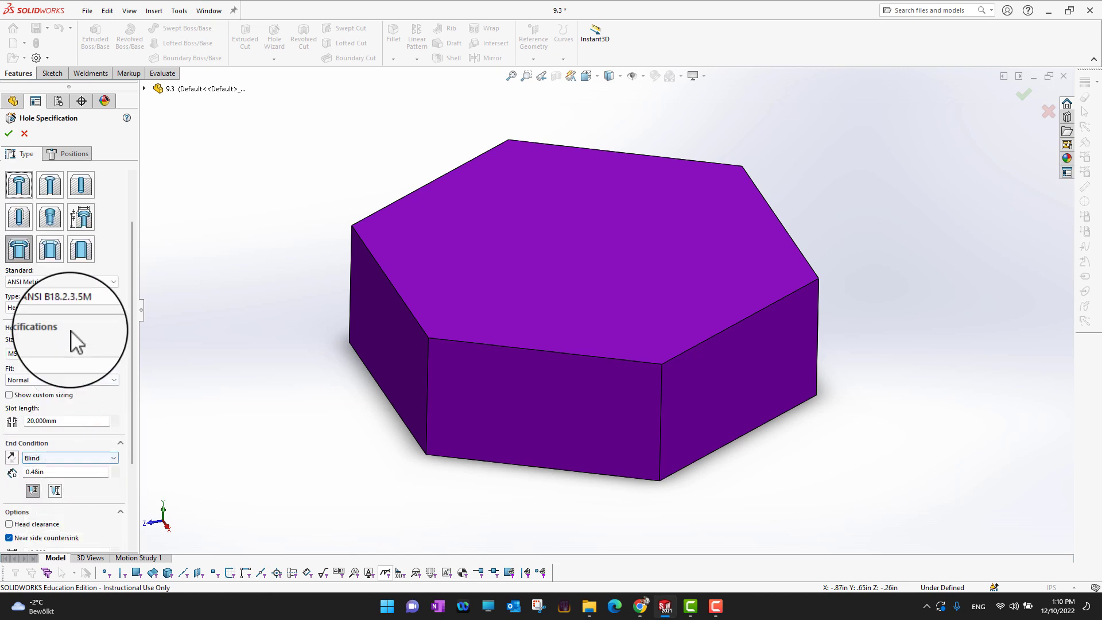
{"action": "left_click", "coordinate": [84, 155]}
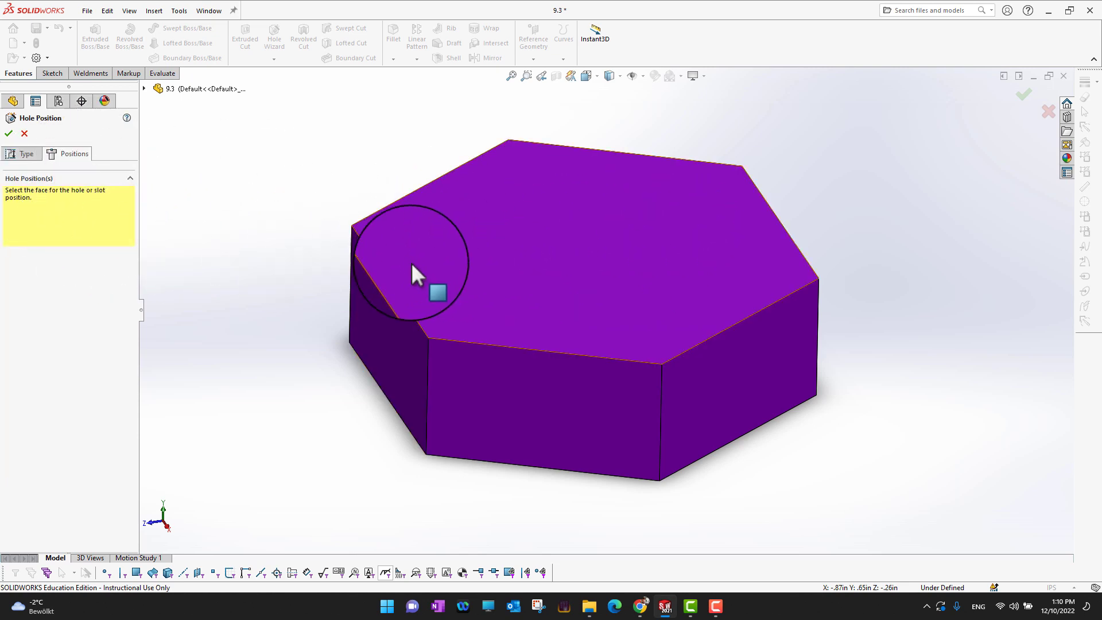
Step: Place the slot on the plate's top face, upper-left of centre, and switch to Top view
{"action": "left_click", "coordinate": [591, 252]}
{"action": "left_click", "coordinate": [703, 256]}
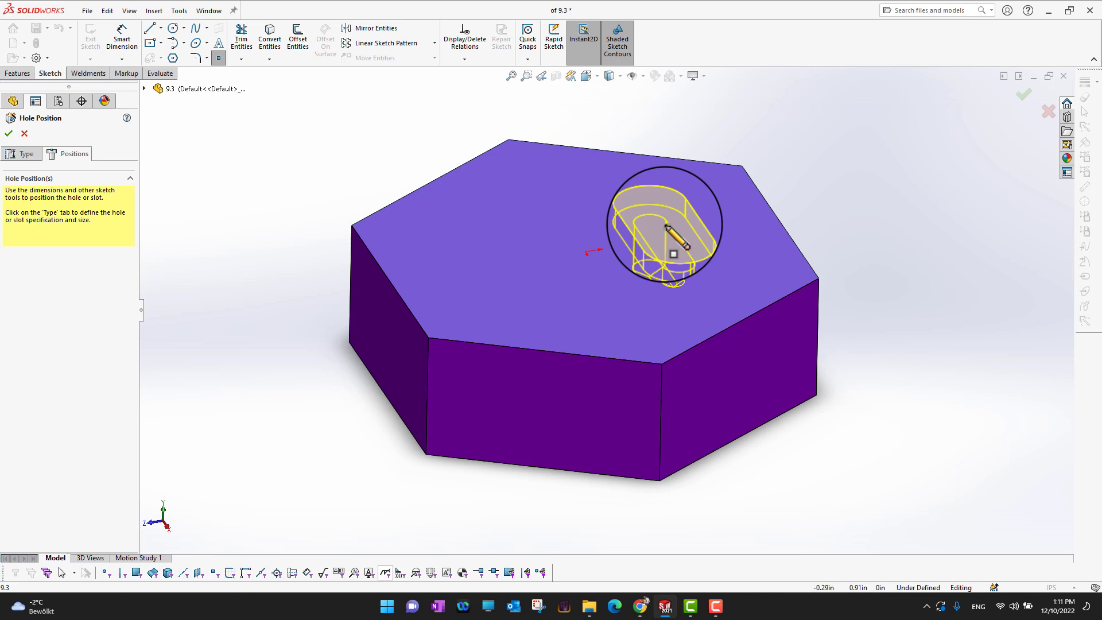
{"action": "left_click", "coordinate": [666, 225]}
{"action": "key", "text": "space"}
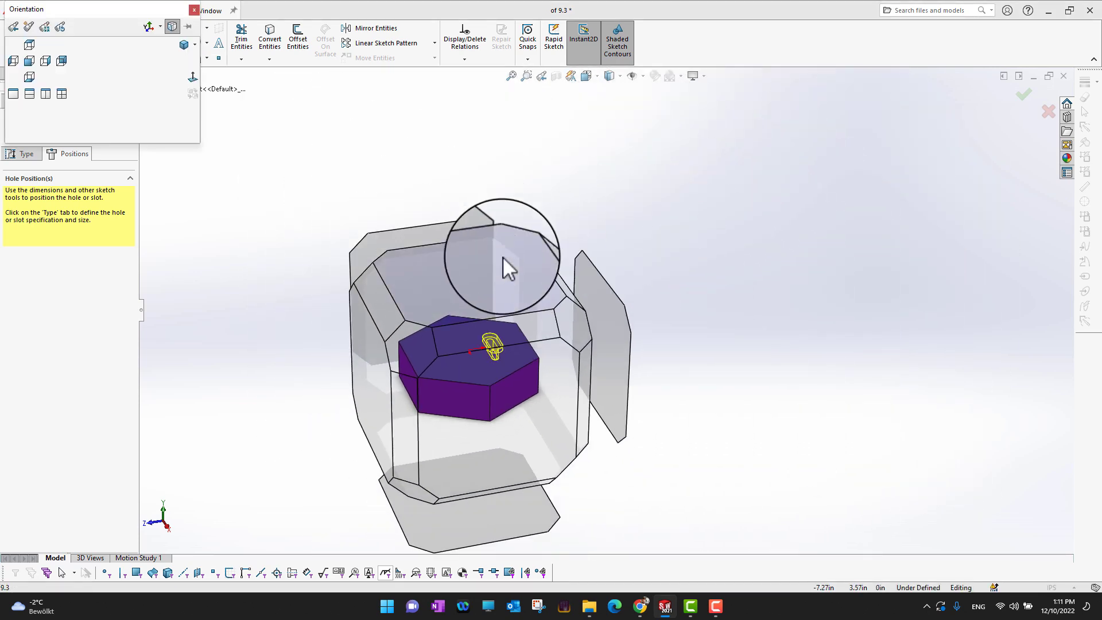
{"action": "left_click", "coordinate": [495, 266]}
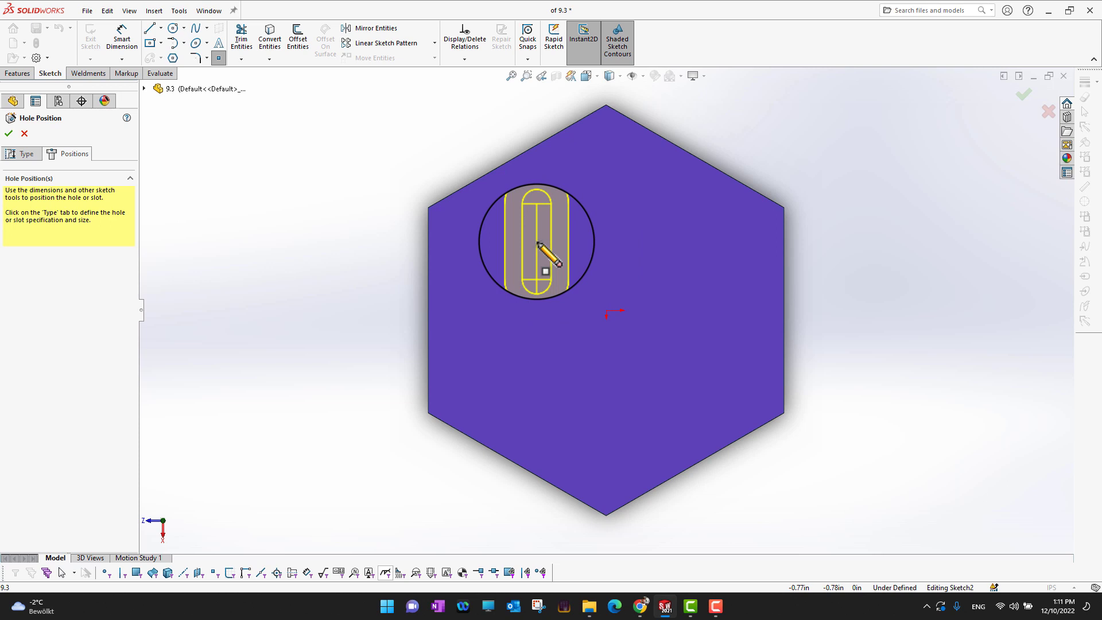
Step: Place two slot centres on the hexagonal face, one upper-left and one lower-right
{"action": "left_click", "coordinate": [538, 242]}
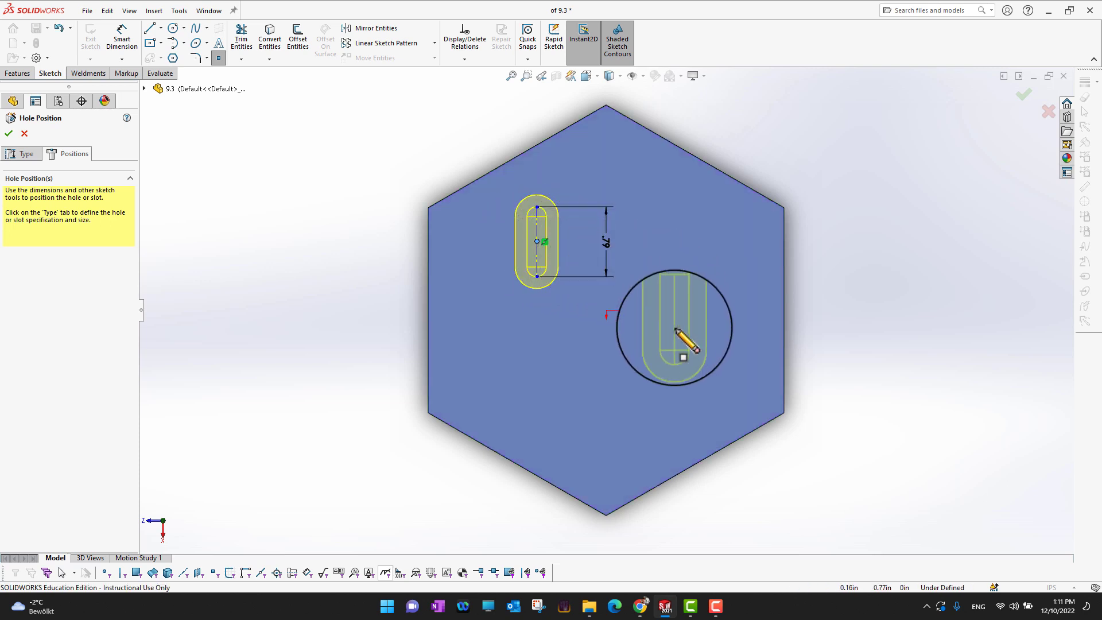
{"action": "left_click", "coordinate": [659, 365]}
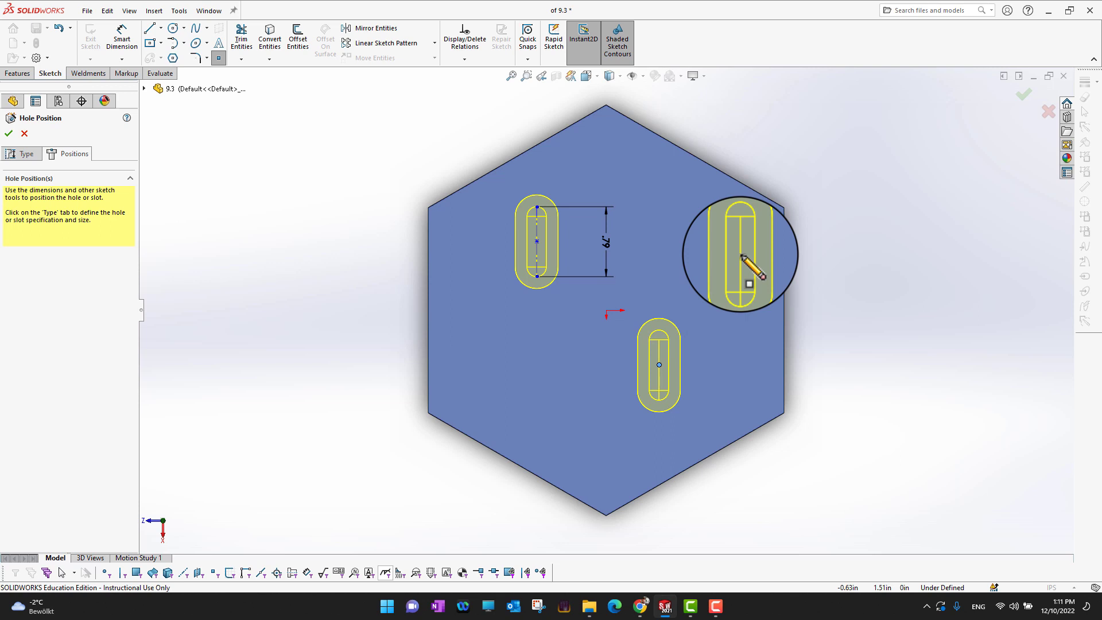
{"action": "left_click", "coordinate": [220, 58]}
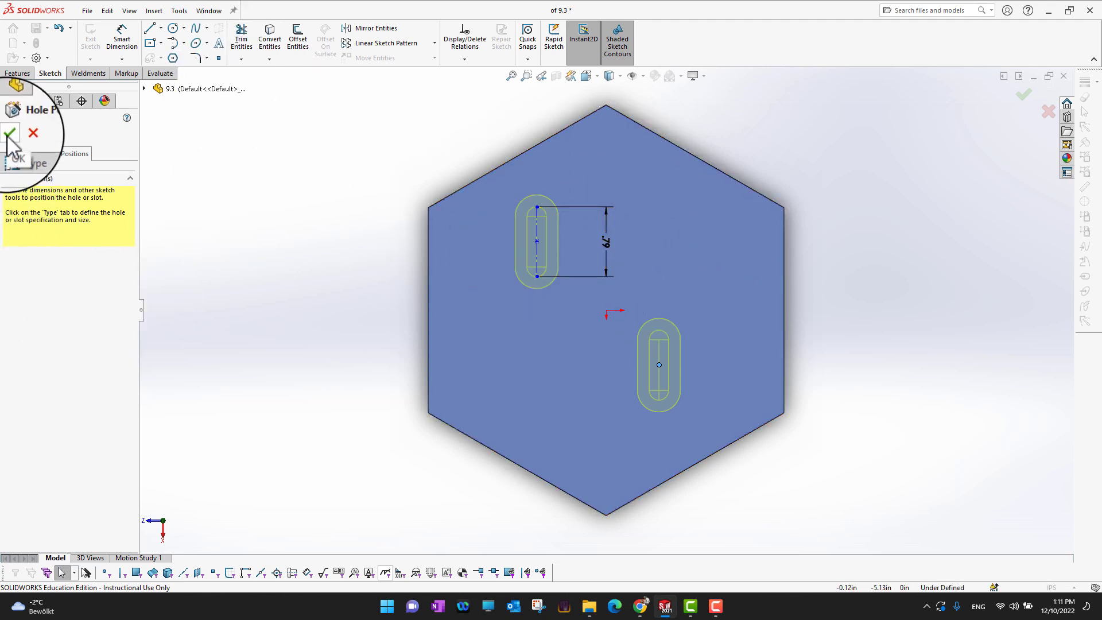
{"action": "left_click", "coordinate": [647, 360]}
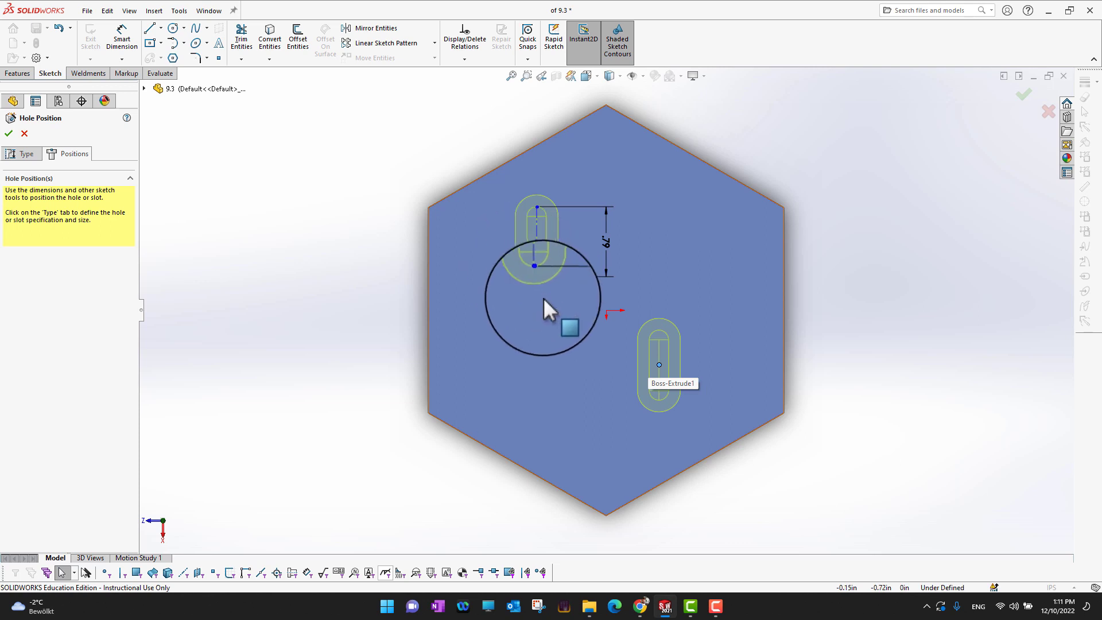
{"action": "left_click", "coordinate": [536, 241]}
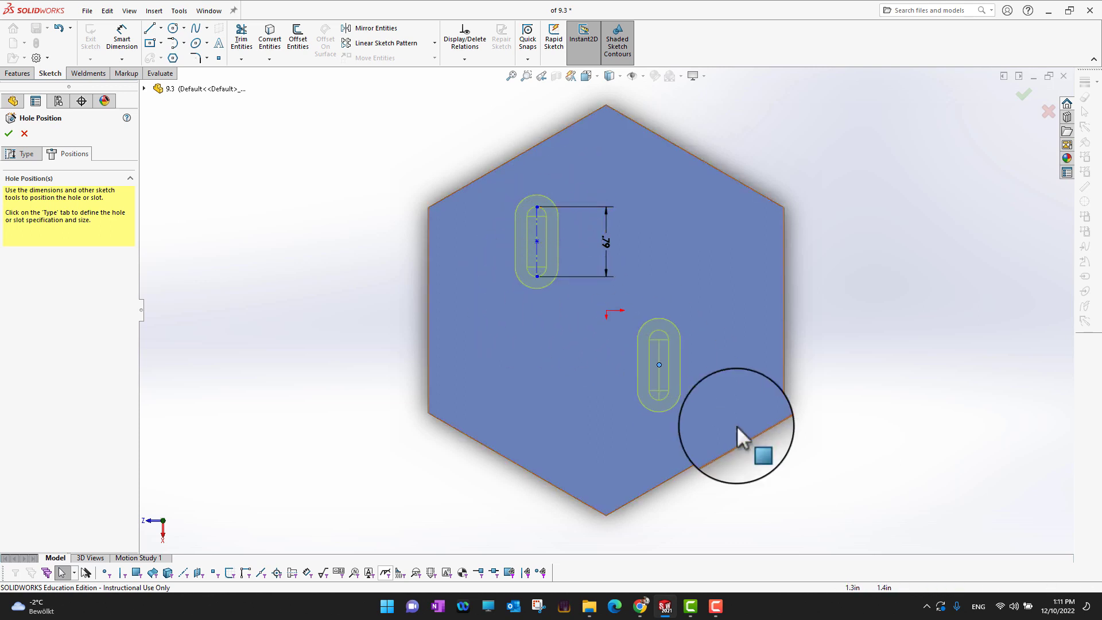
Step: Remove the Vertical relation from the upper slot's centreline, keeping only its Midpoint relation
{"action": "left_click", "coordinate": [539, 252]}
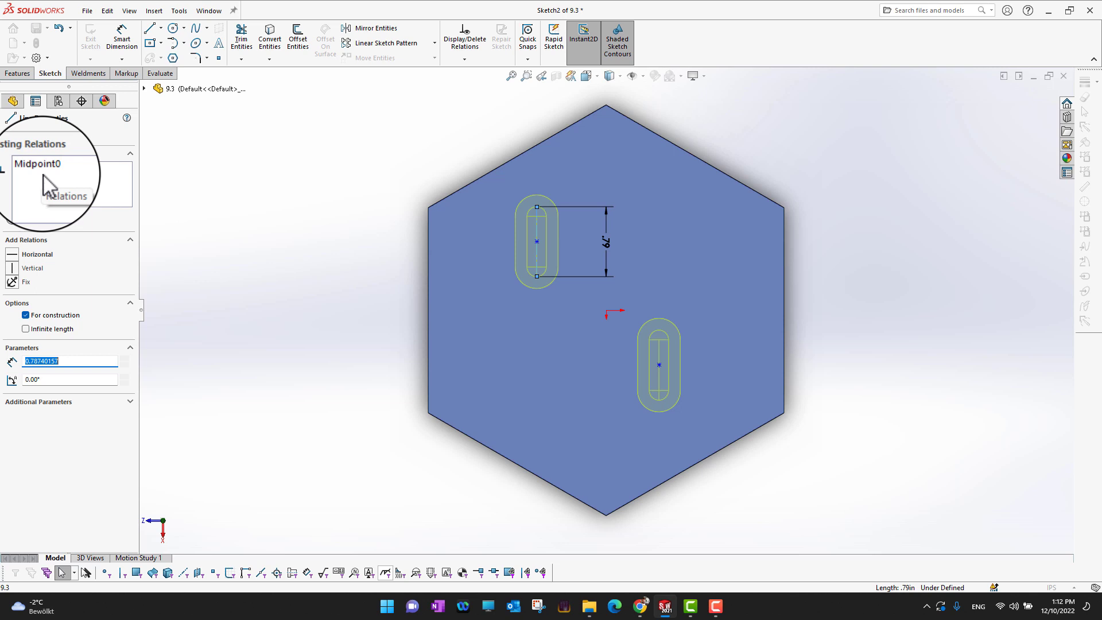
{"action": "left_click", "coordinate": [17, 268]}
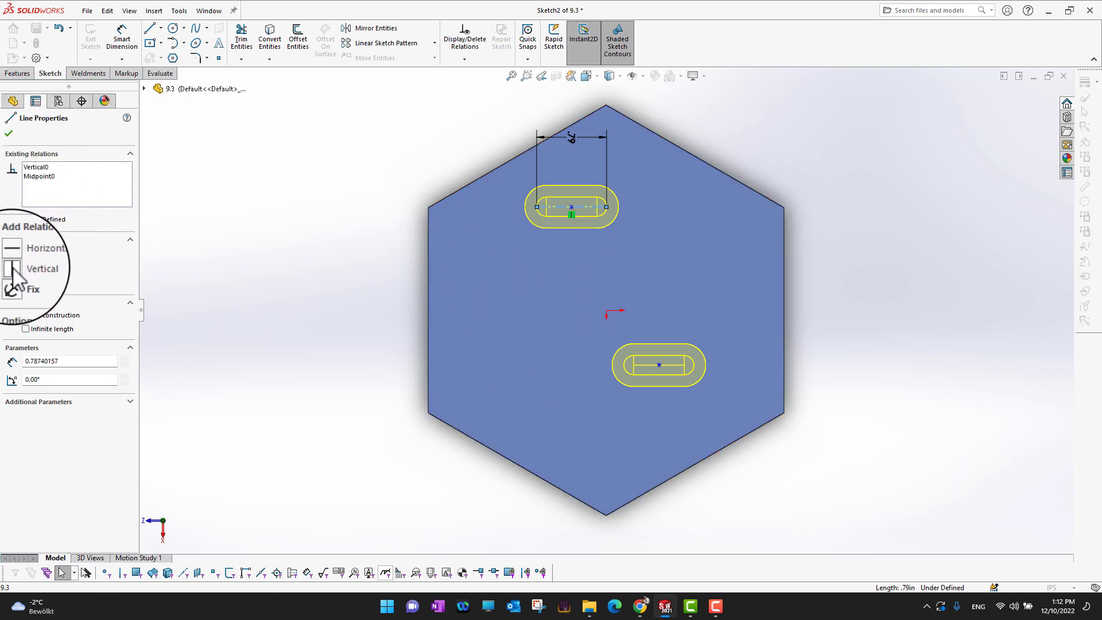
{"action": "right_click", "coordinate": [35, 167]}
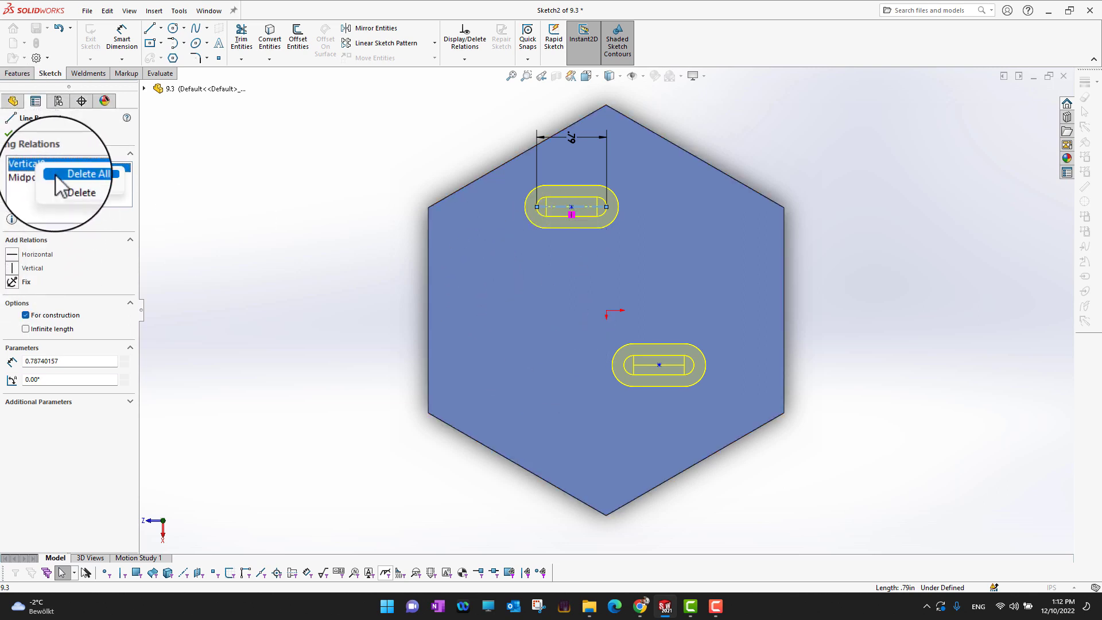
{"action": "left_click", "coordinate": [63, 189]}
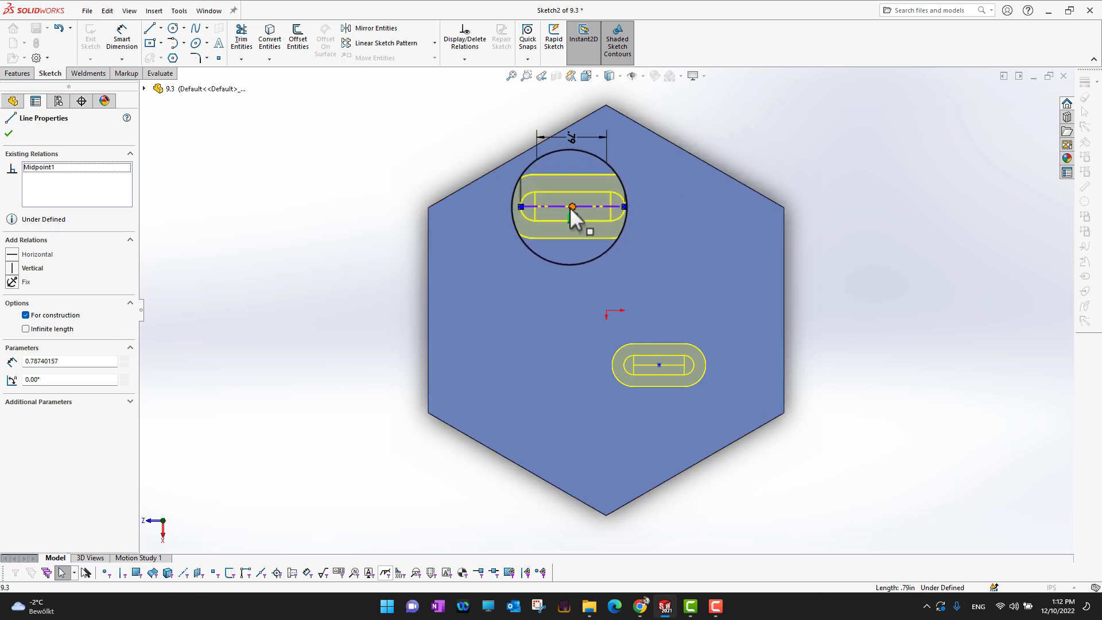
Step: Drag the first slot's midpoint down to the lower left of the hexagon, opposite the other slot
{"action": "left_click", "coordinate": [573, 212]}
{"action": "left_click_drag", "start_coordinate": [575, 217], "coordinate": [562, 243]}
{"action": "left_click_drag", "start_coordinate": [516, 397], "coordinate": [517, 397]}
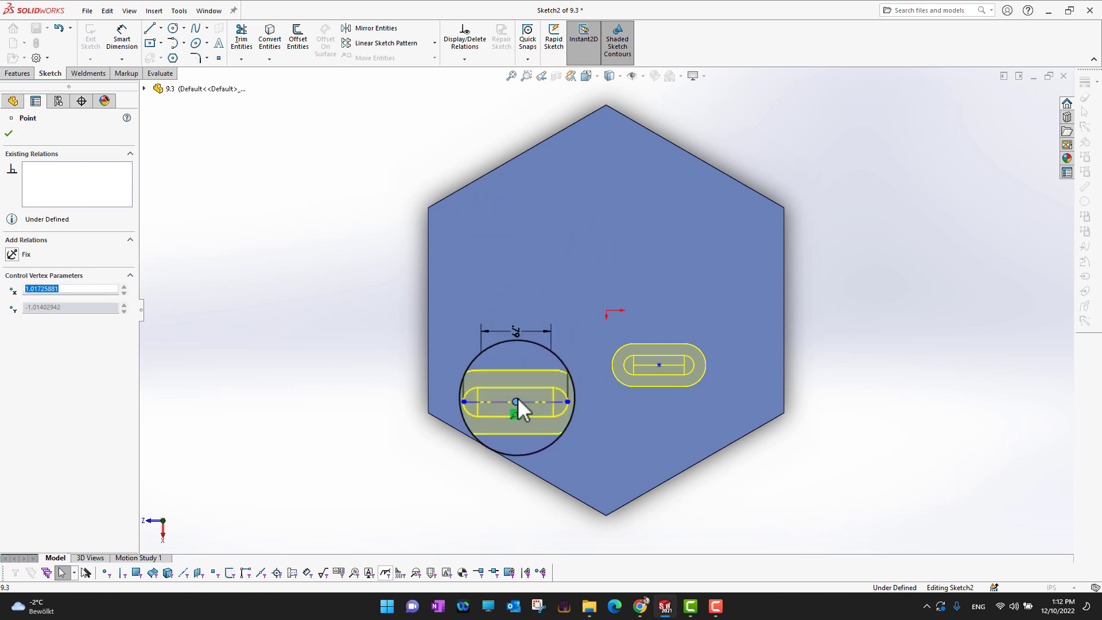
{"action": "left_click", "coordinate": [659, 364]}
{"action": "left_click_drag", "start_coordinate": [692, 308], "coordinate": [693, 311]}
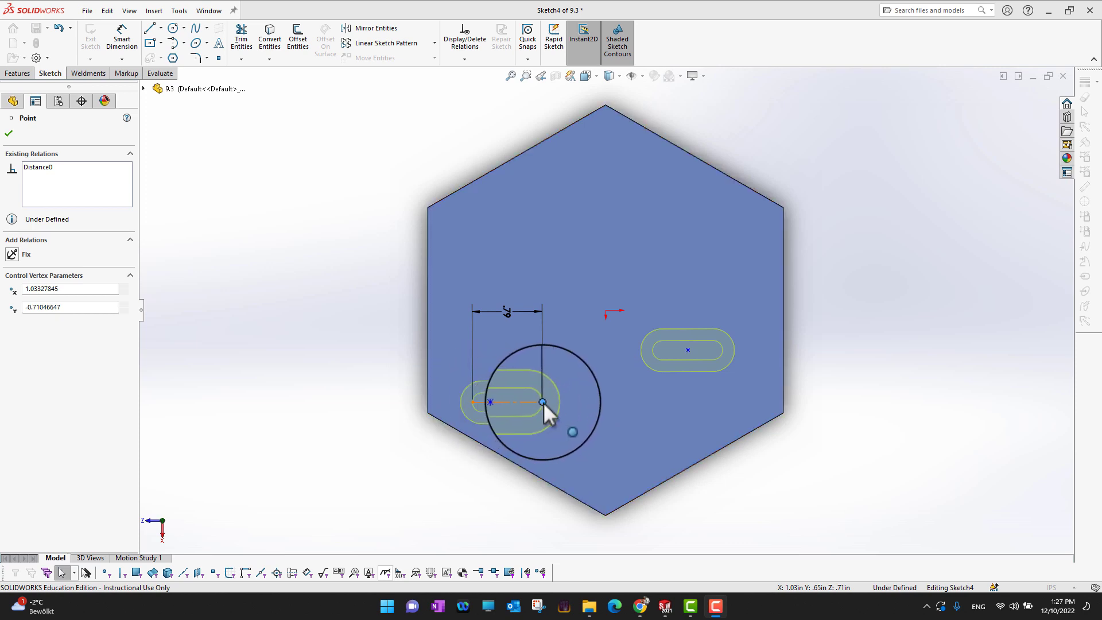
Step: Drag the slot centreline endpoints to tilt both slots at an angle
{"action": "left_click_drag", "start_coordinate": [543, 402], "coordinate": [539, 374]}
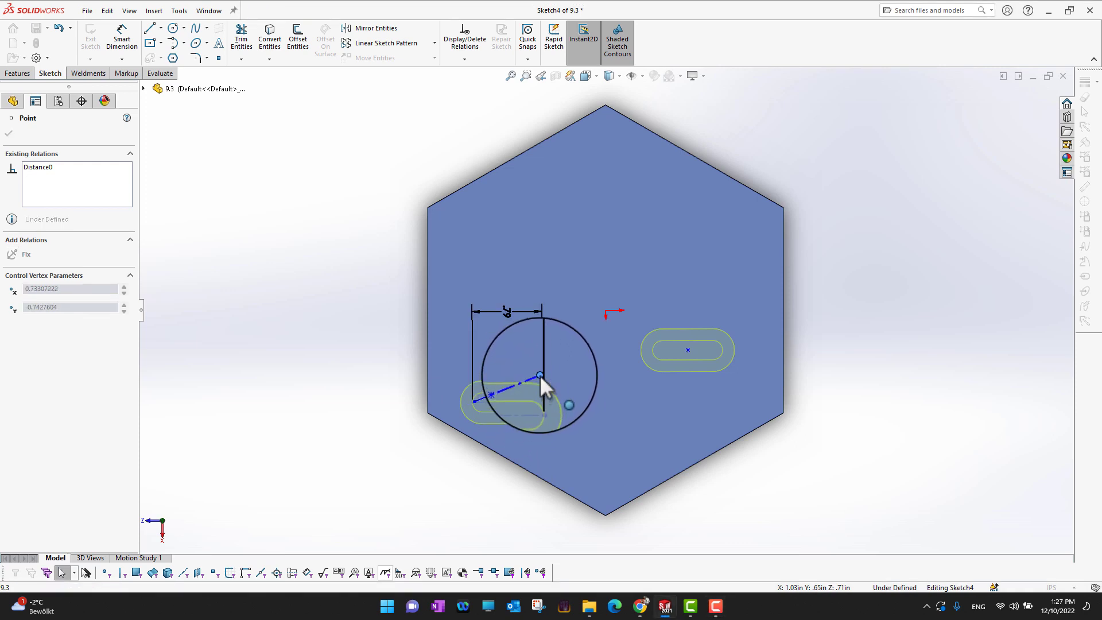
{"action": "left_click_drag", "start_coordinate": [540, 374], "coordinate": [540, 374]}
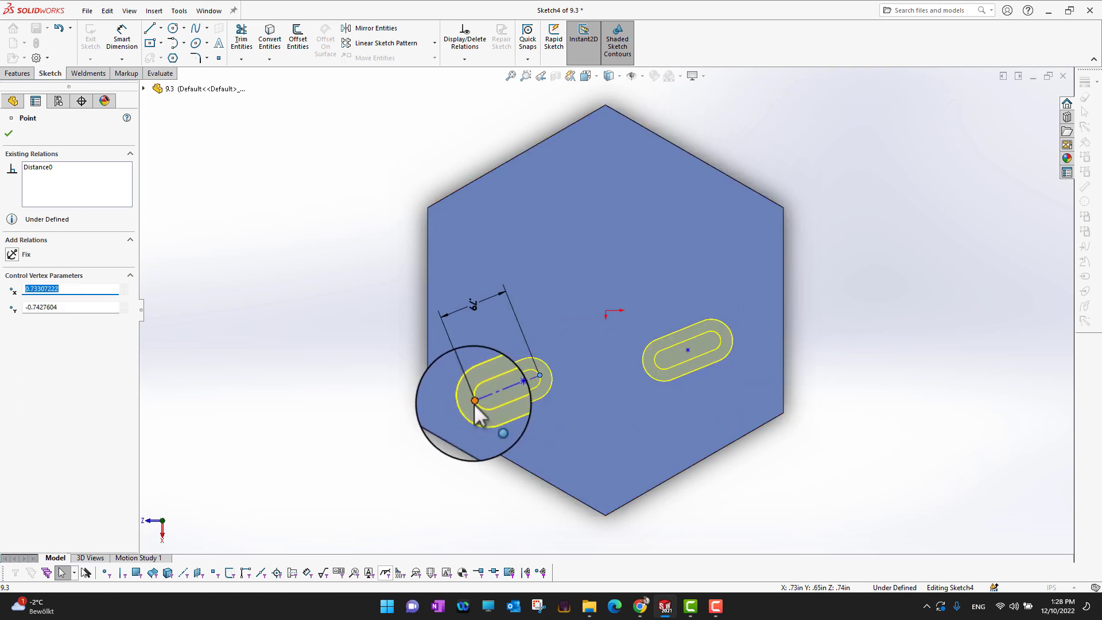
{"action": "left_click_drag", "start_coordinate": [474, 400], "coordinate": [507, 329]}
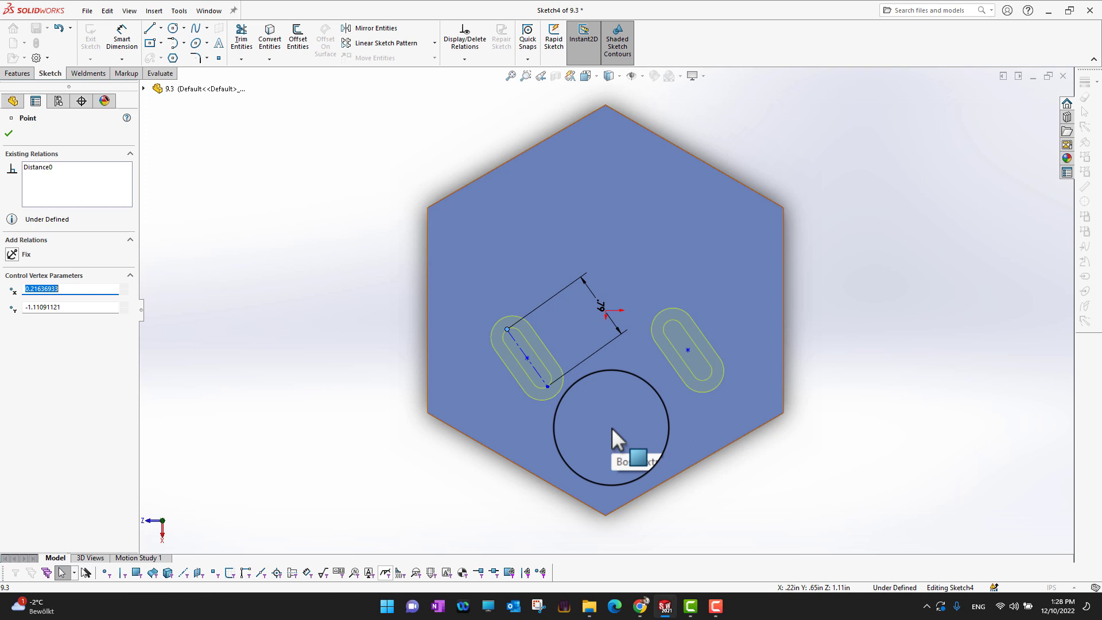
Step: Confirm the hole positions to cut the two angled M5 counterbored slots, then orbit the plate
{"action": "left_click", "coordinate": [9, 133]}
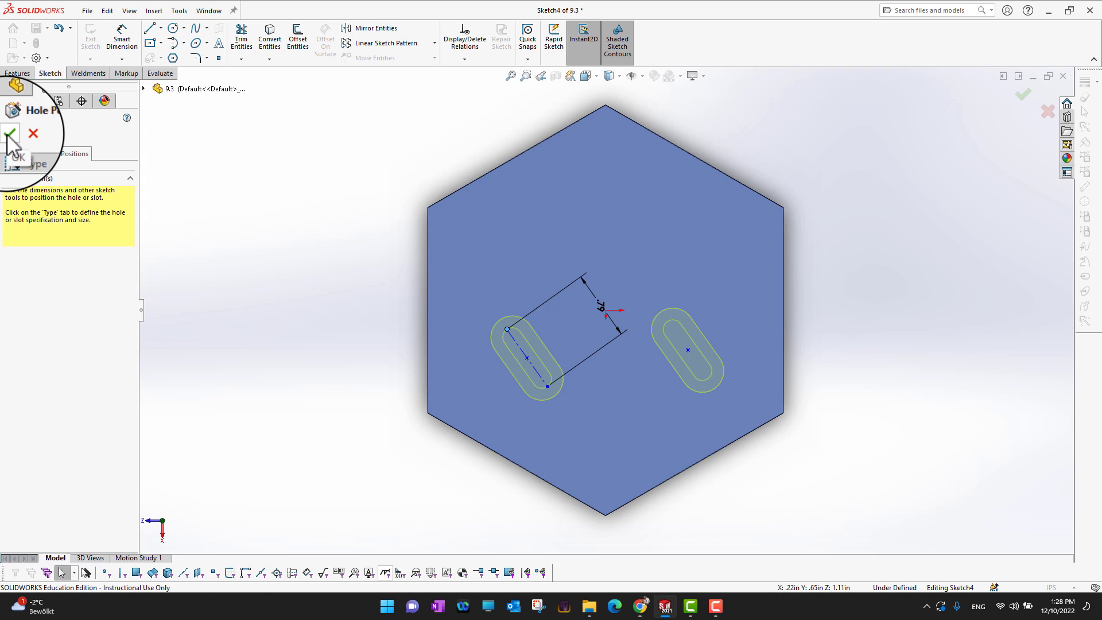
{"action": "left_click", "coordinate": [8, 136]}
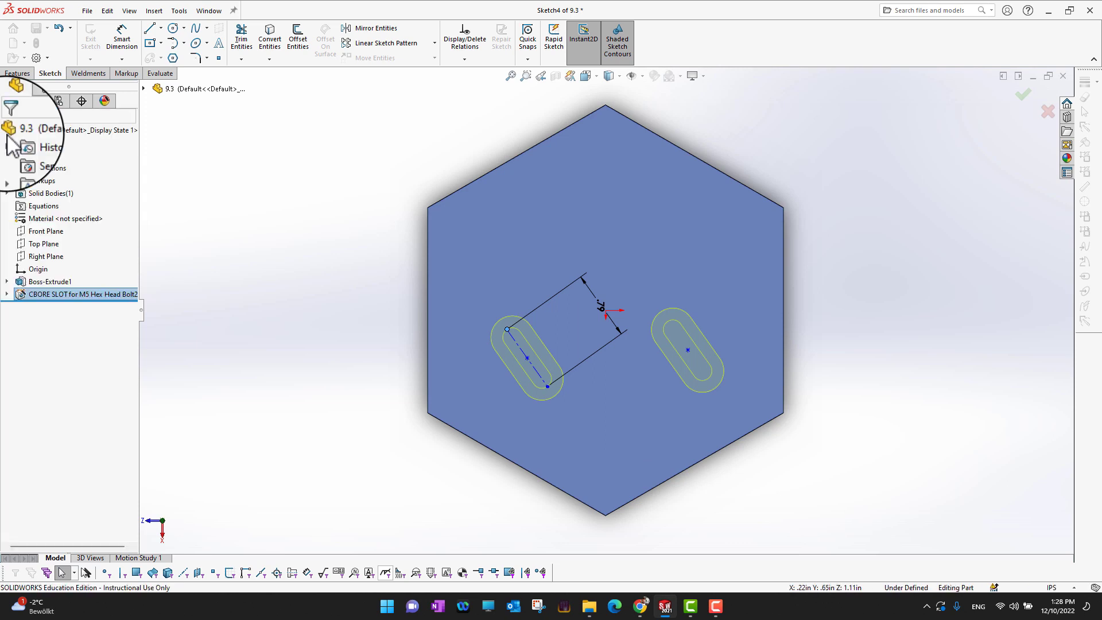
{"action": "middle_click_drag", "start_coordinate": [967, 505], "coordinate": [643, 615]}
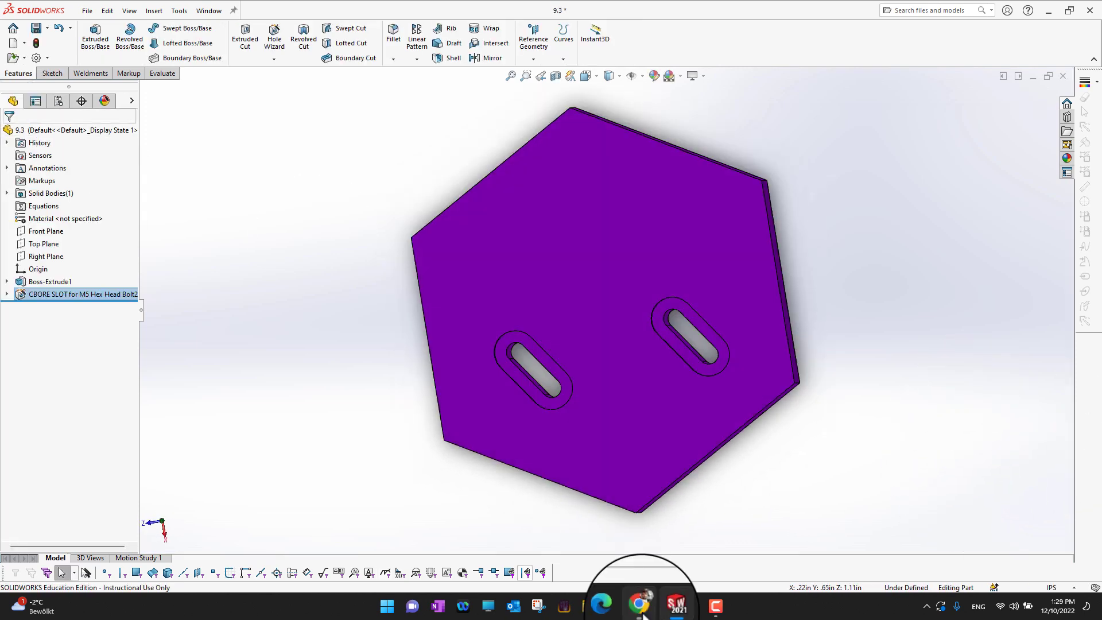